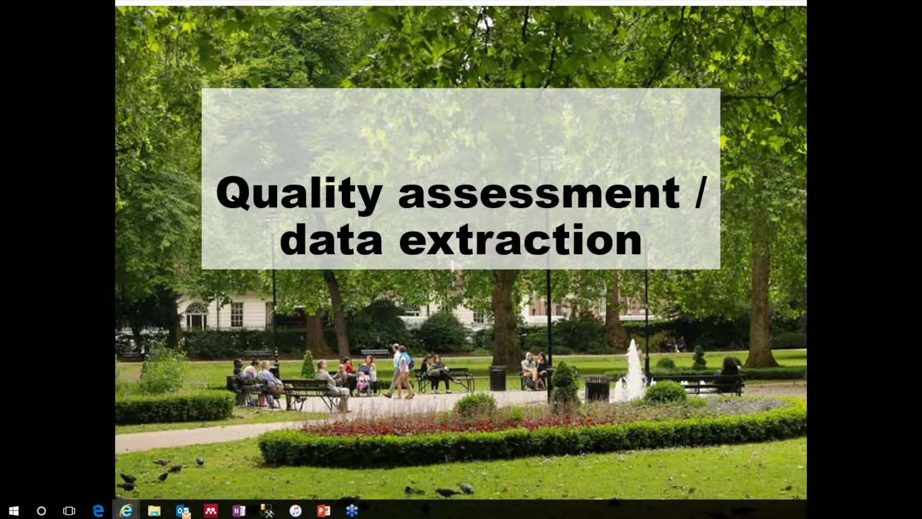
Switch to EPPI-Reviewer and expand the Views - data extraction codes through 2 Providers views and 2a to "belief that within remit of primary care".
left_click_drag(0, 159, 376, 42)
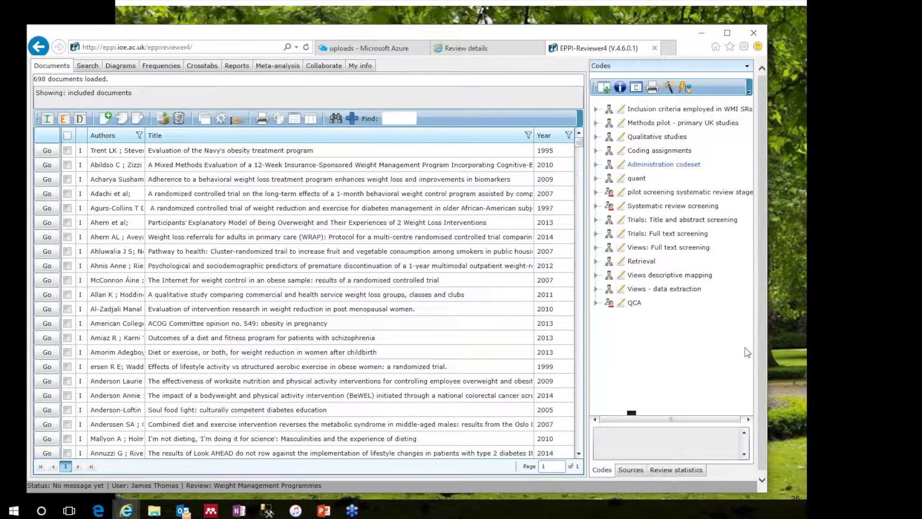
double_click(689, 289)
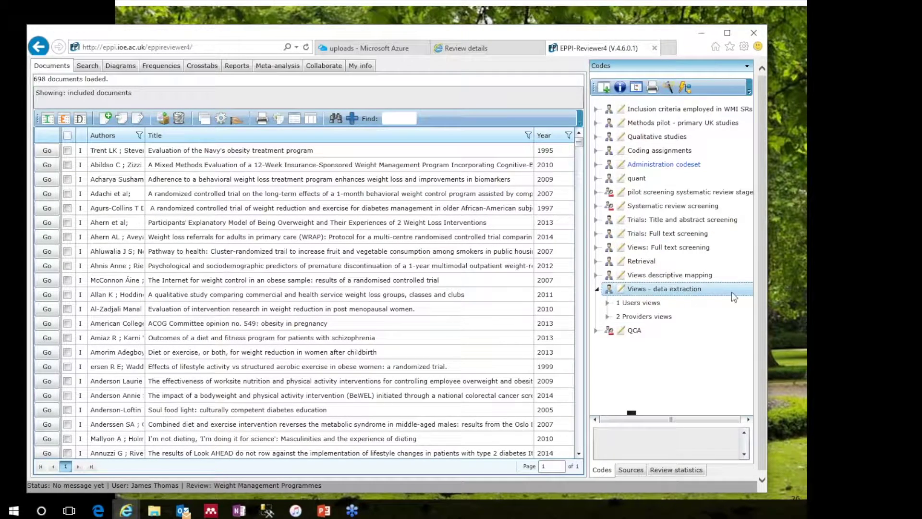
double_click(671, 317)
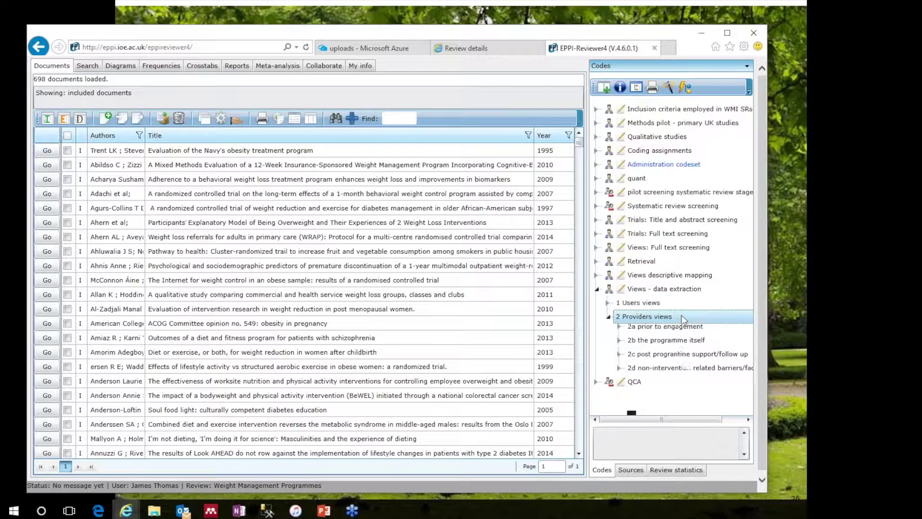
double_click(645, 331)
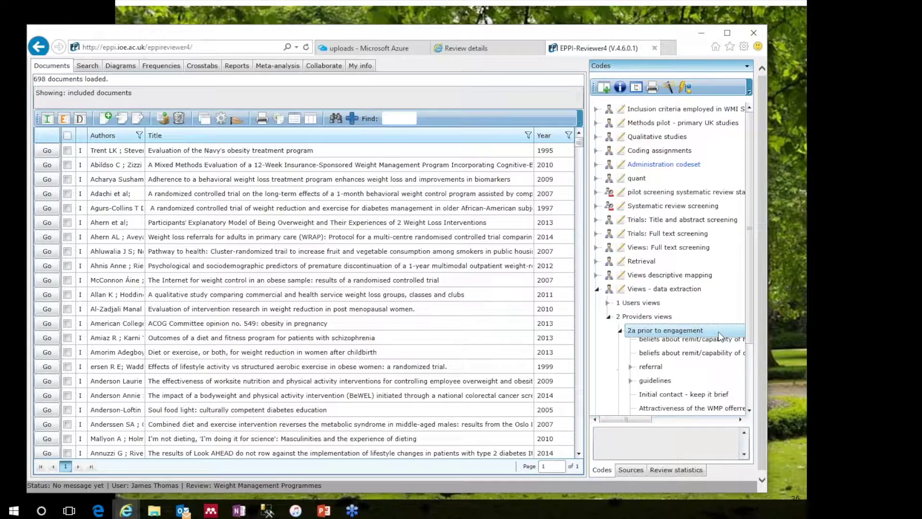
left_click_drag(587, 254, 534, 251)
double_click(646, 344)
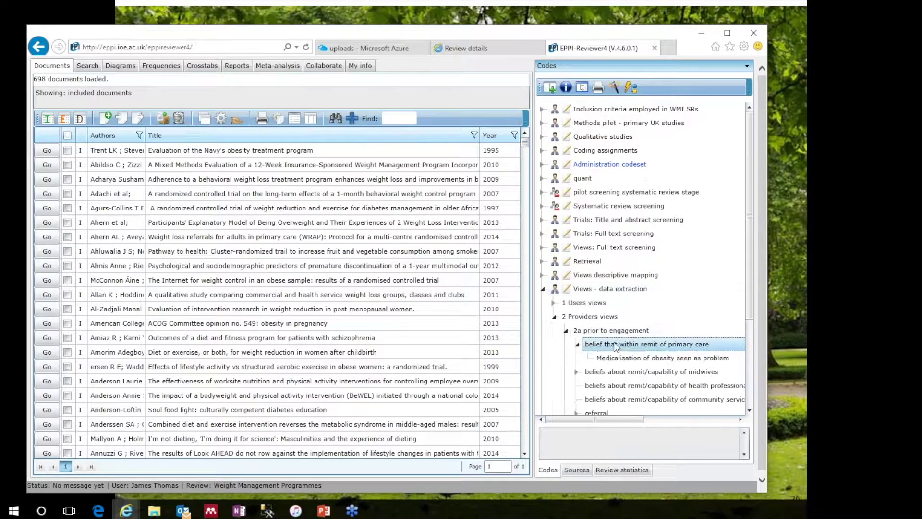
List the items coded "GPs not keen to directly be involved" and open the listed study's document details.
right_click(646, 359)
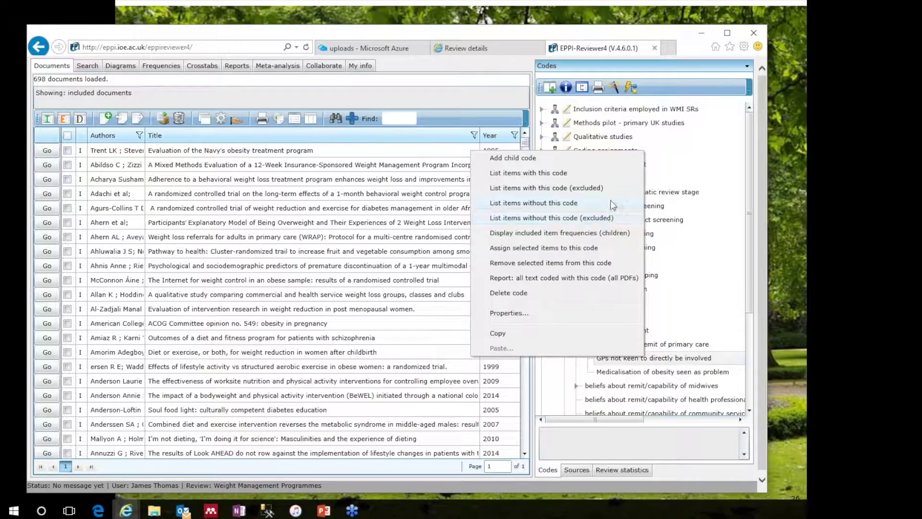
left_click(602, 173)
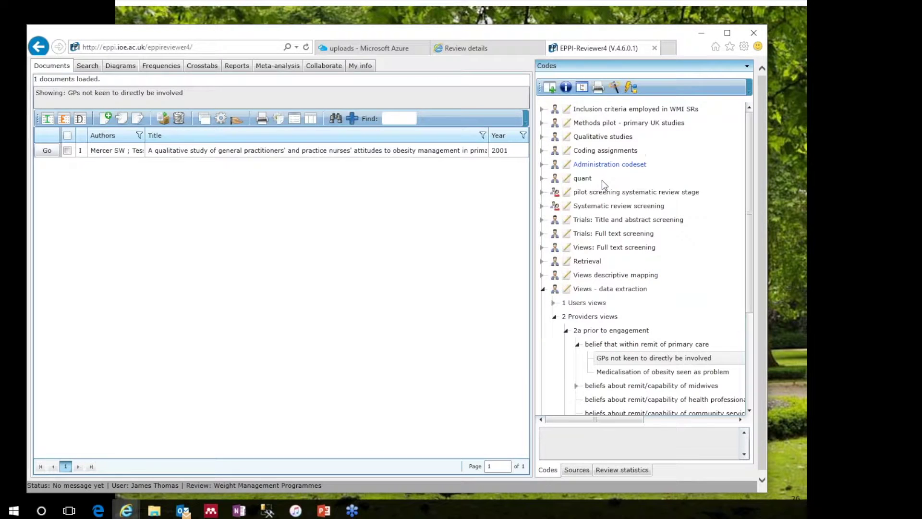
left_click(48, 151)
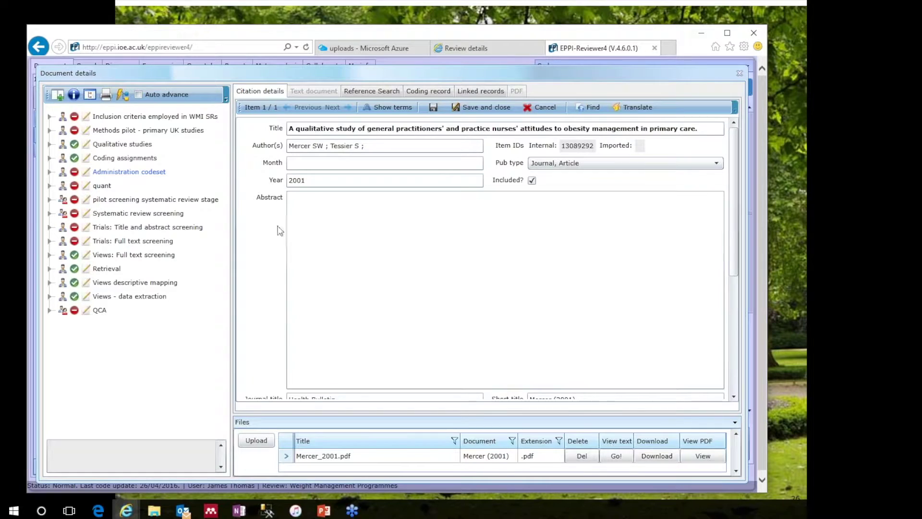
Widen the code tree slightly, open Mercer_2001.pdf in the document viewer and skim its first page.
left_click_drag(246, 246, 261, 247)
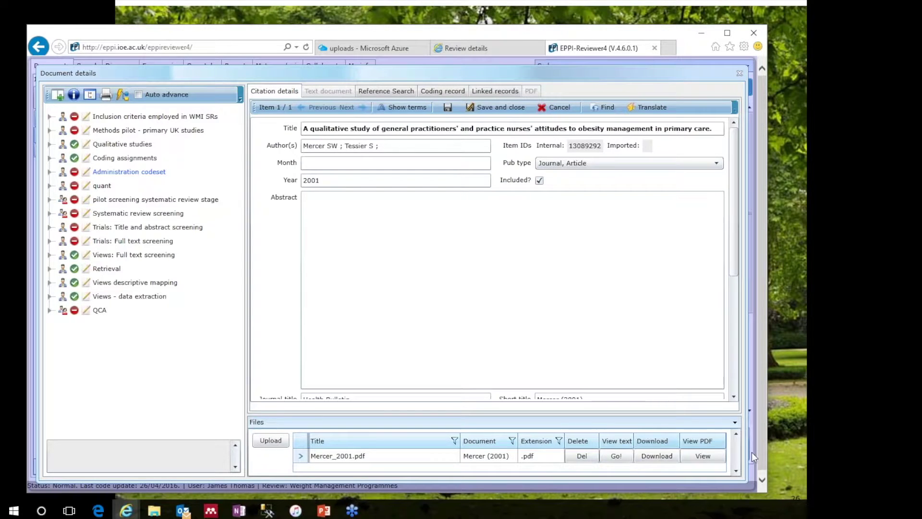
left_click(703, 457)
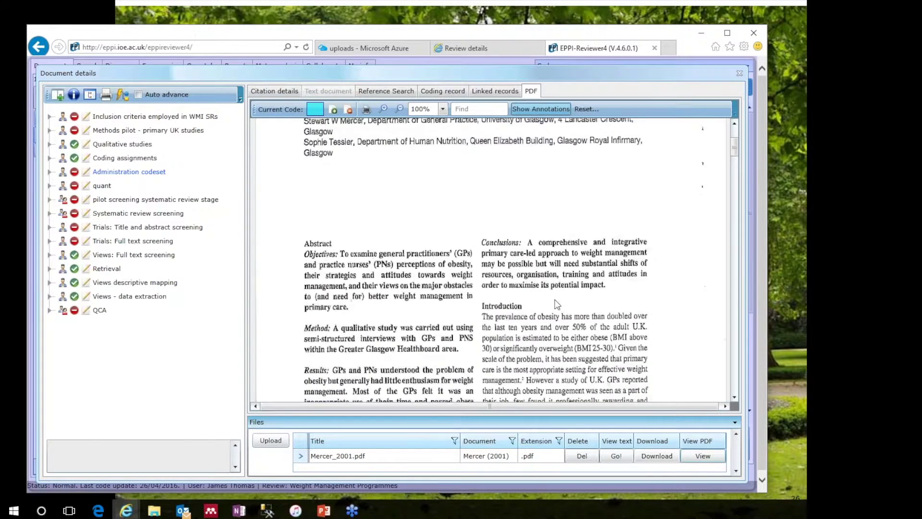
scroll(556, 304, "down", 5)
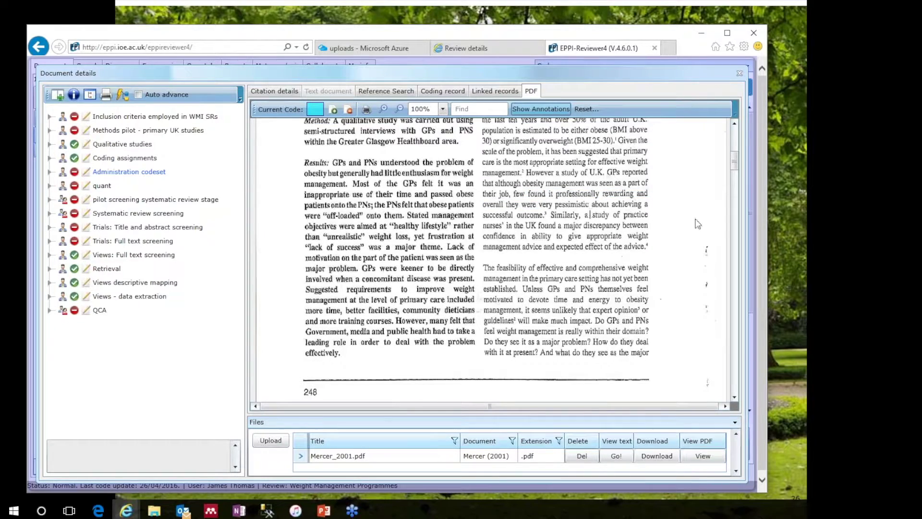
scroll(697, 177, "up", 5)
scroll(698, 177, "up", 3)
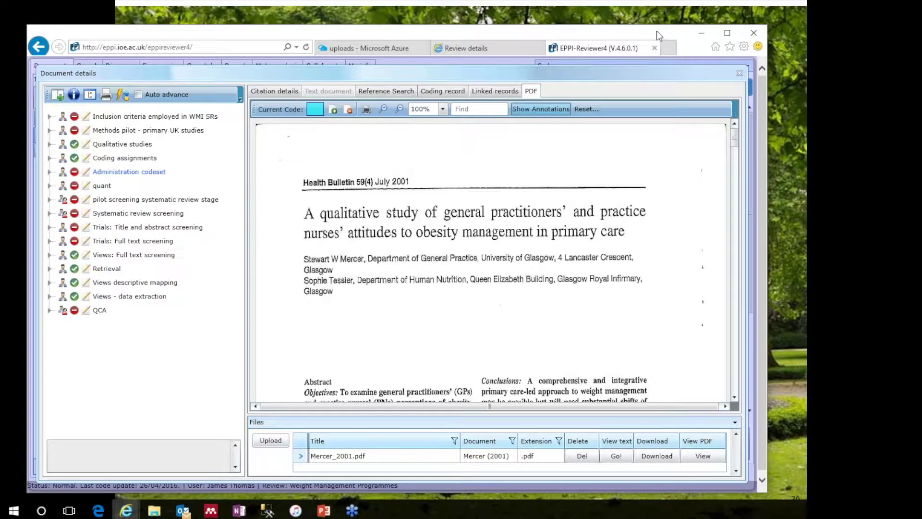
Reposition and enlarge the browser window, and look through the opening pages of the PDF.
left_click_drag(656, 30, 644, 11)
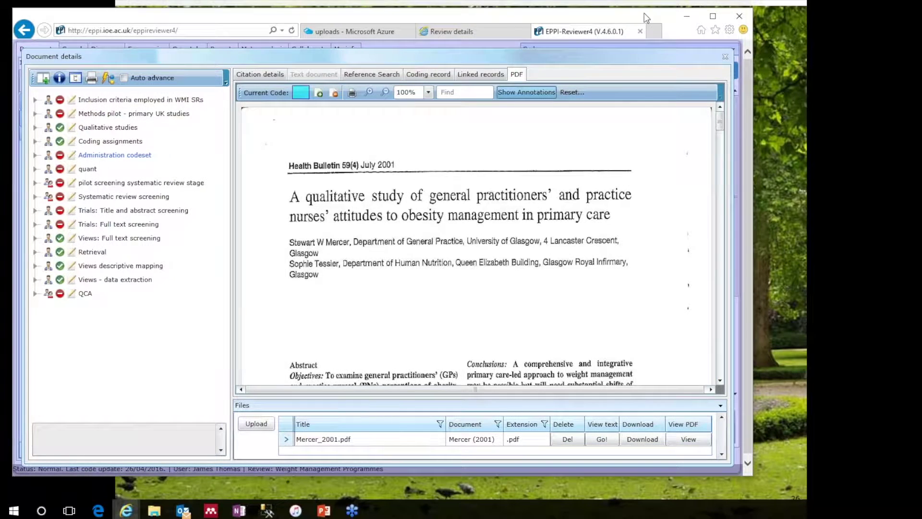
left_click_drag(752, 475, 790, 495)
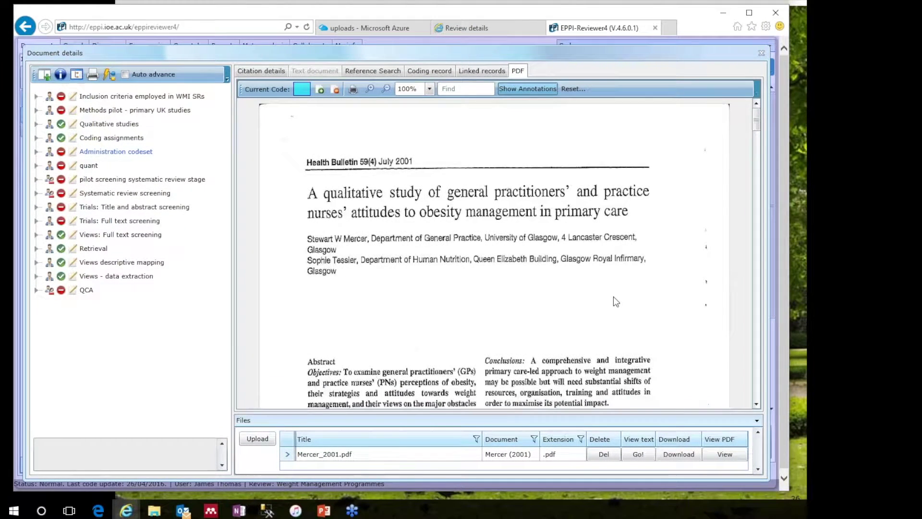
scroll(613, 296, "down", 3)
scroll(612, 295, "down", 10)
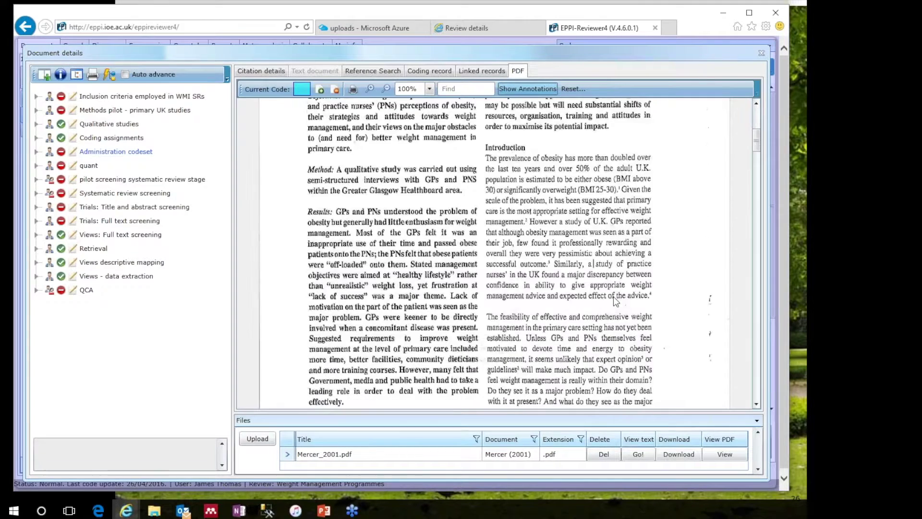
scroll(612, 296, "down", 1)
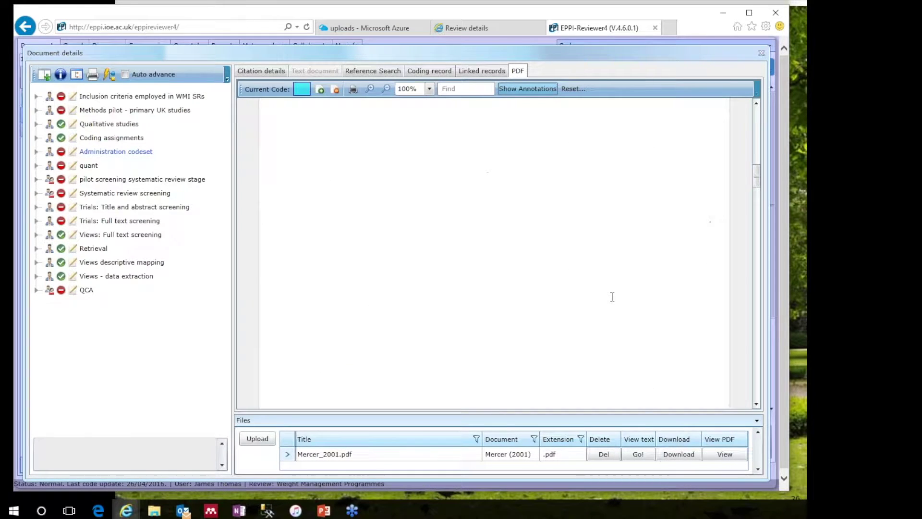
scroll(613, 297, "up", 11)
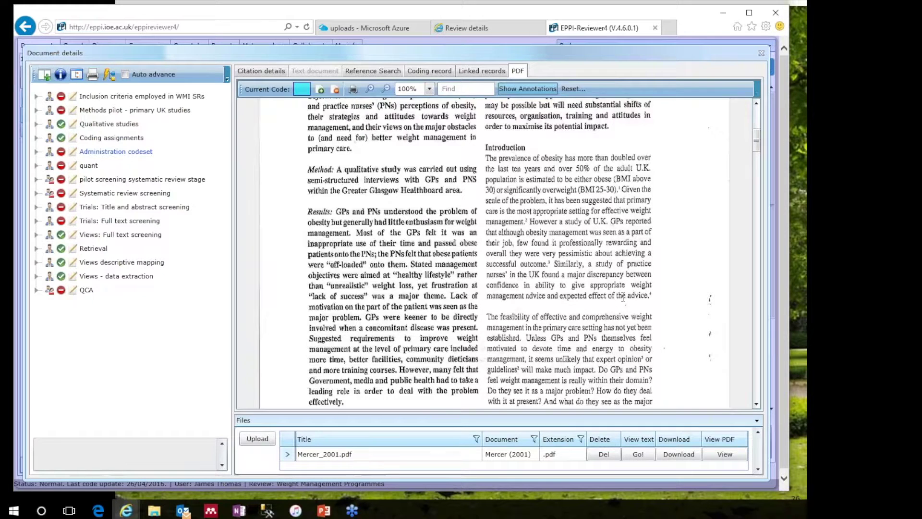
scroll(623, 297, "up", 5)
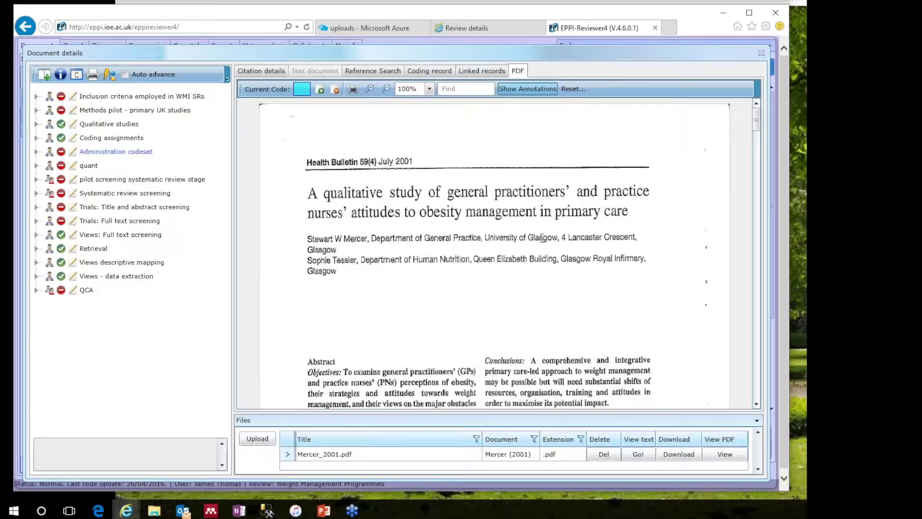
scroll(542, 238, "down", 2)
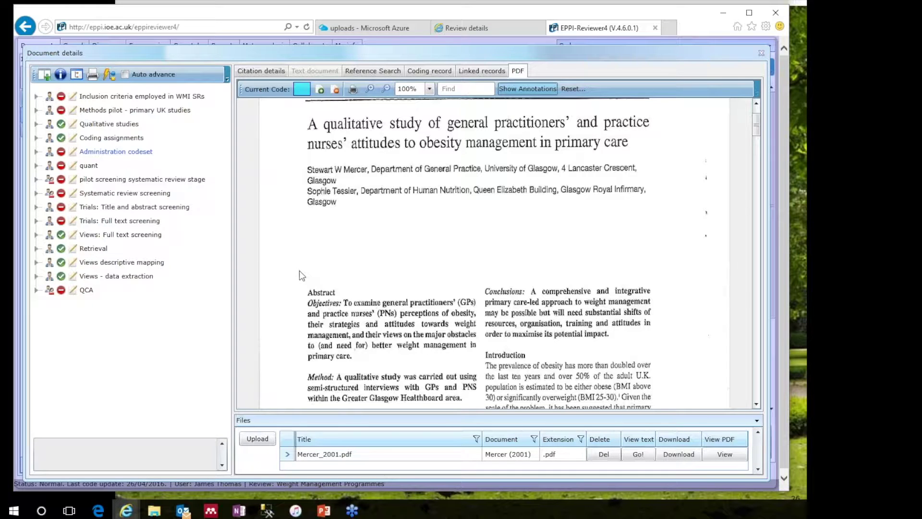
Expand Views - data extraction and 2 Providers views for this document, and check the child codes of 1 Users views.
double_click(134, 278)
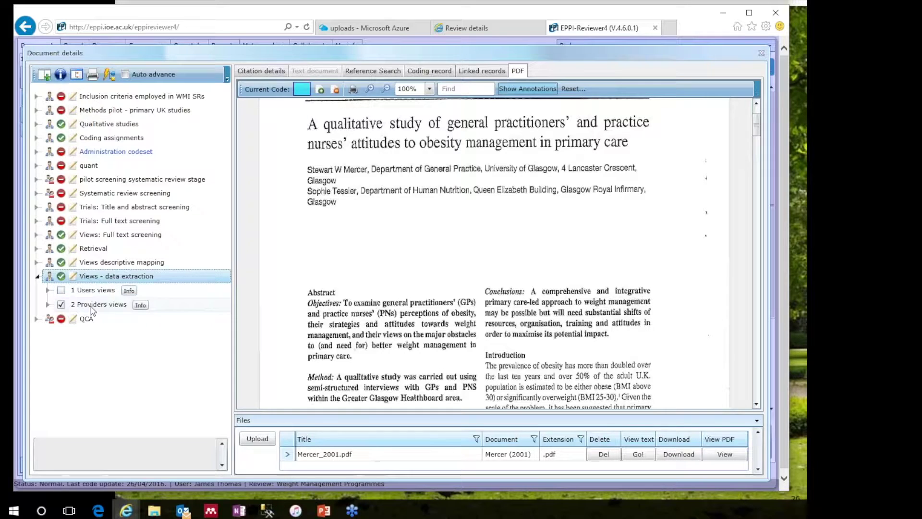
left_click(48, 305)
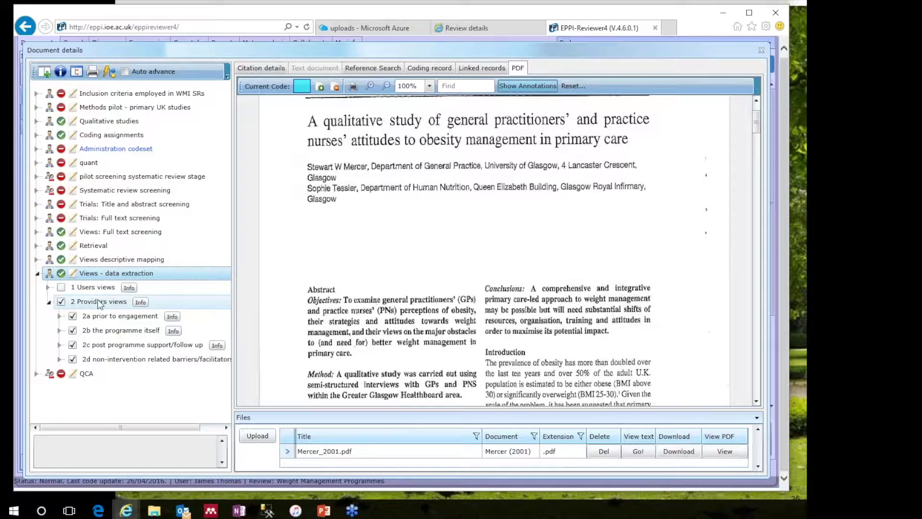
left_click(48, 287)
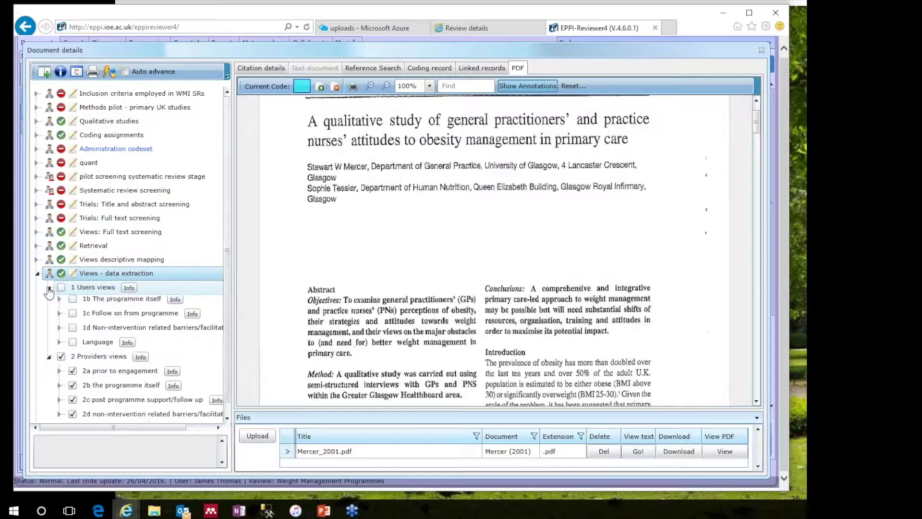
left_click(48, 287)
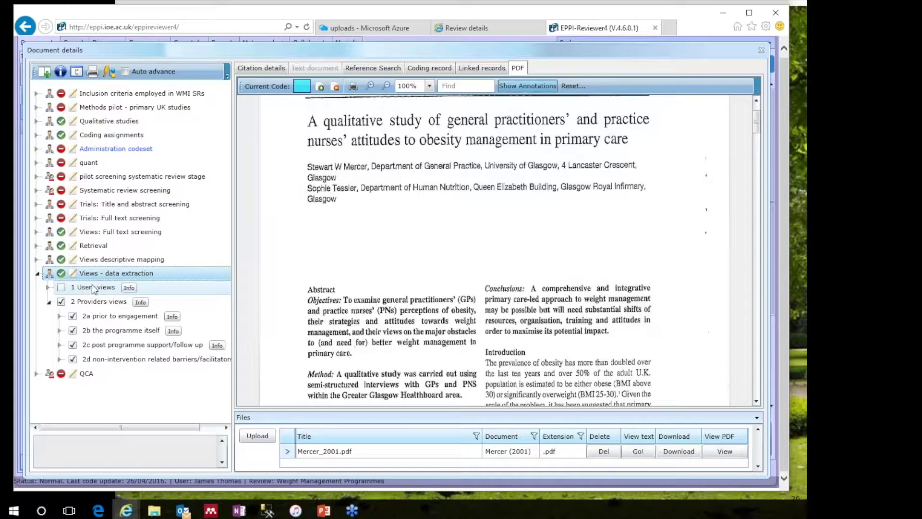
left_click(47, 288)
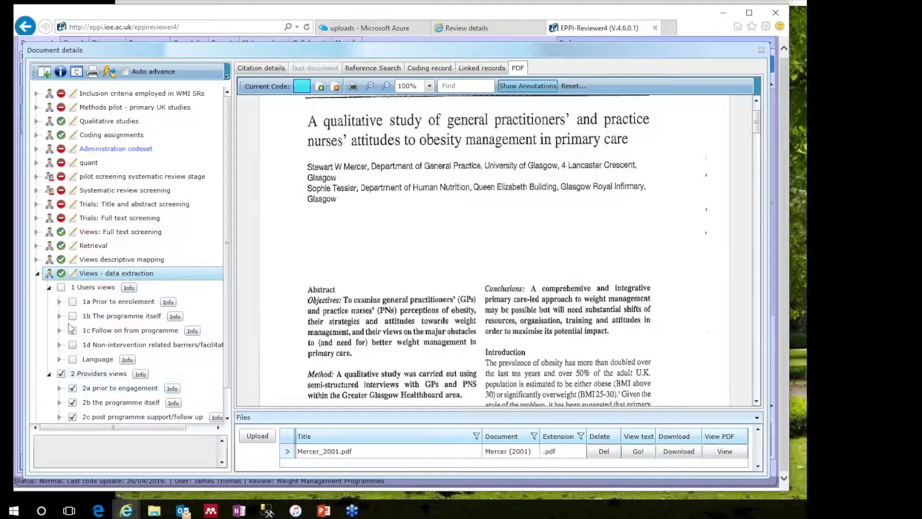
left_click(48, 288)
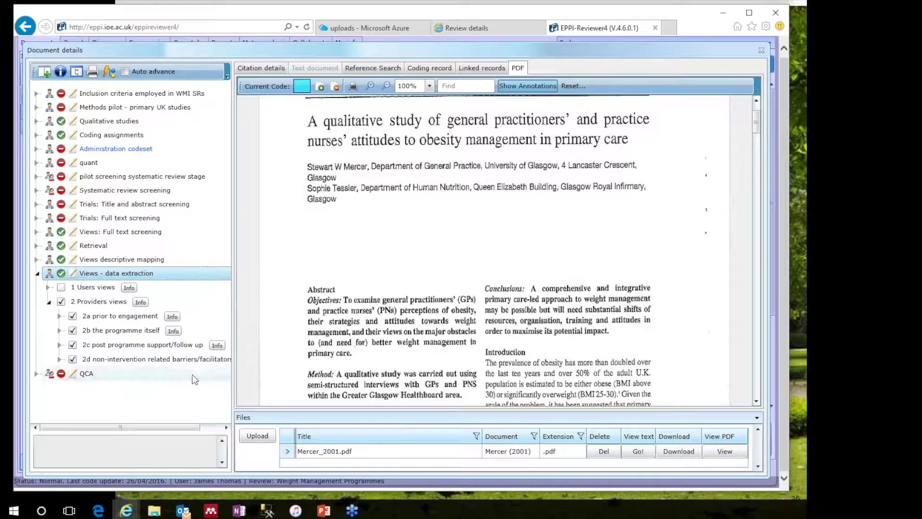
Widen the code tree, expand code 2d on non-intervention related barriers/facilitators, and bring the abstract's Results section into view.
left_click_drag(234, 376, 252, 381)
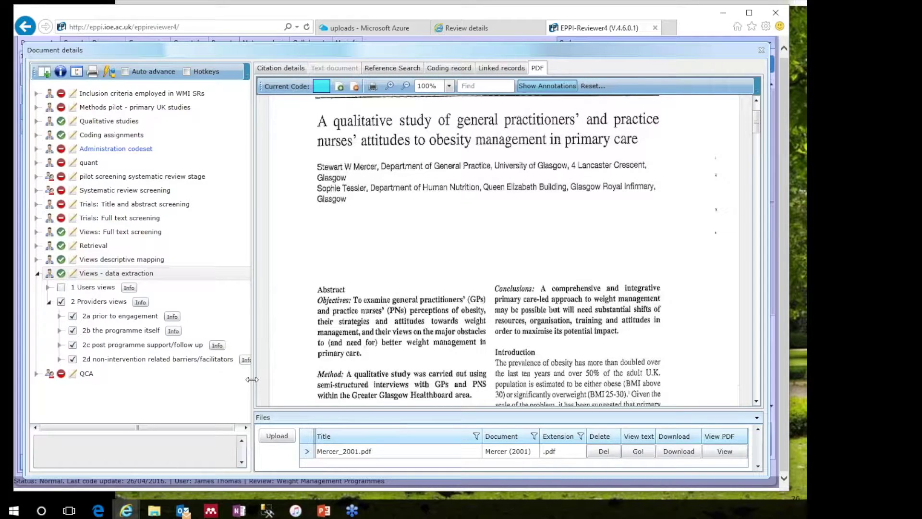
left_click_drag(243, 382, 235, 382)
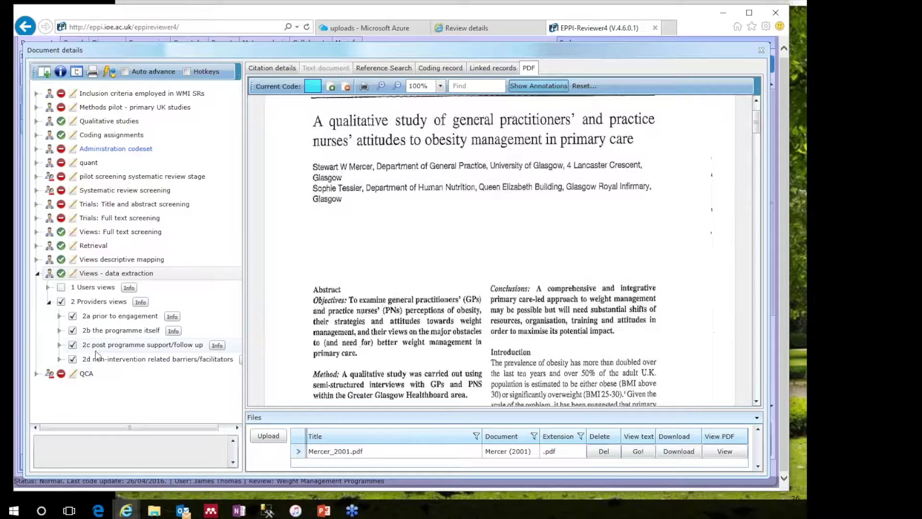
left_click(59, 360)
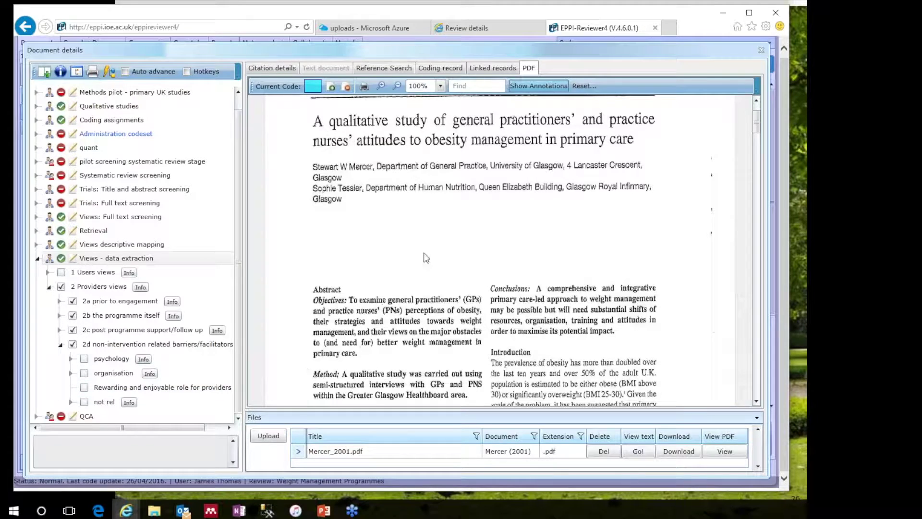
scroll(423, 253, "down", 2)
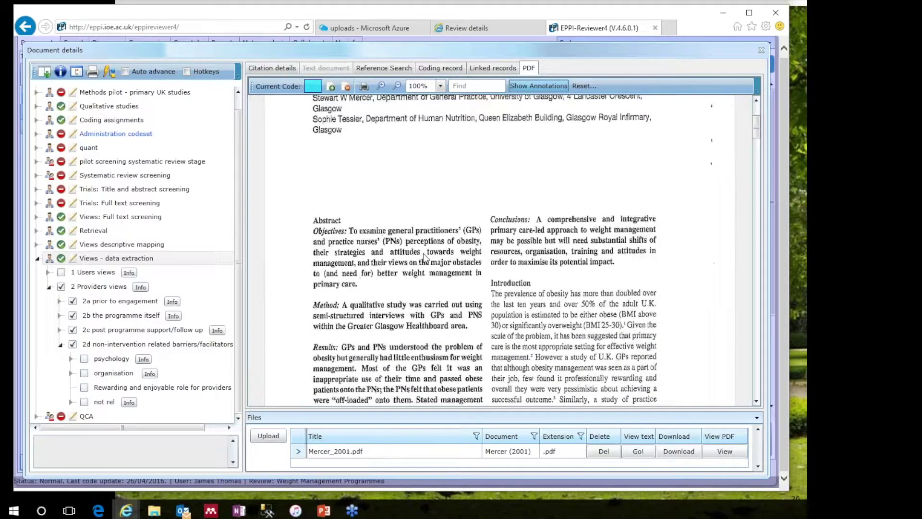
scroll(424, 257, "down", 4)
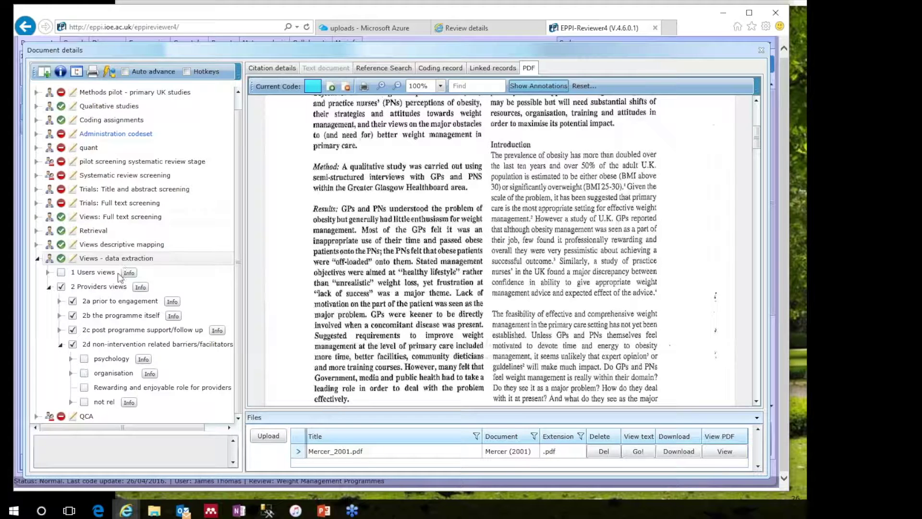
Generate the printable report of the Views - data extraction codeset, look through its code hierarchy and close it.
left_click(93, 72)
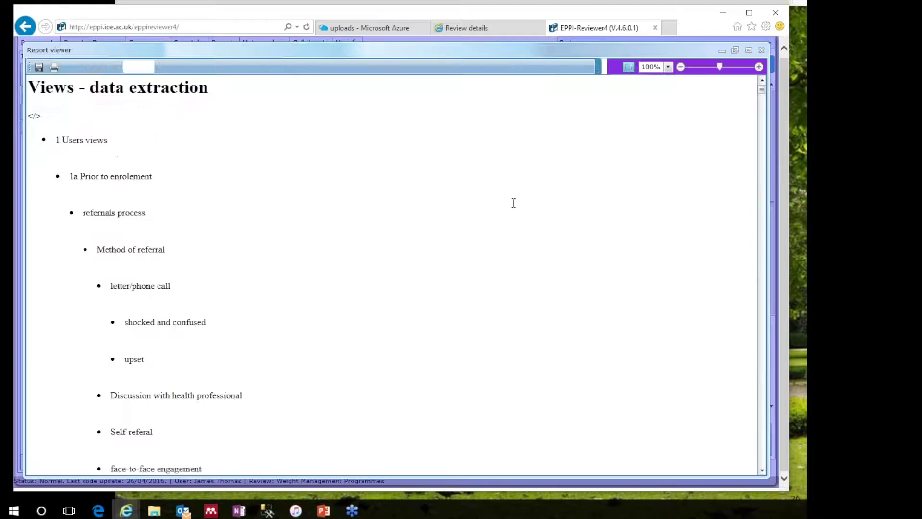
scroll(540, 224, "down", 9)
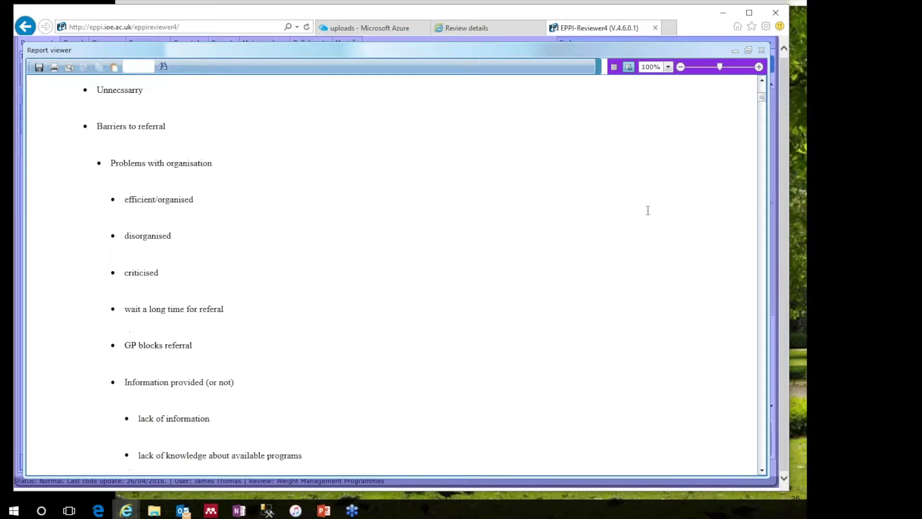
left_click_drag(763, 98, 763, 91)
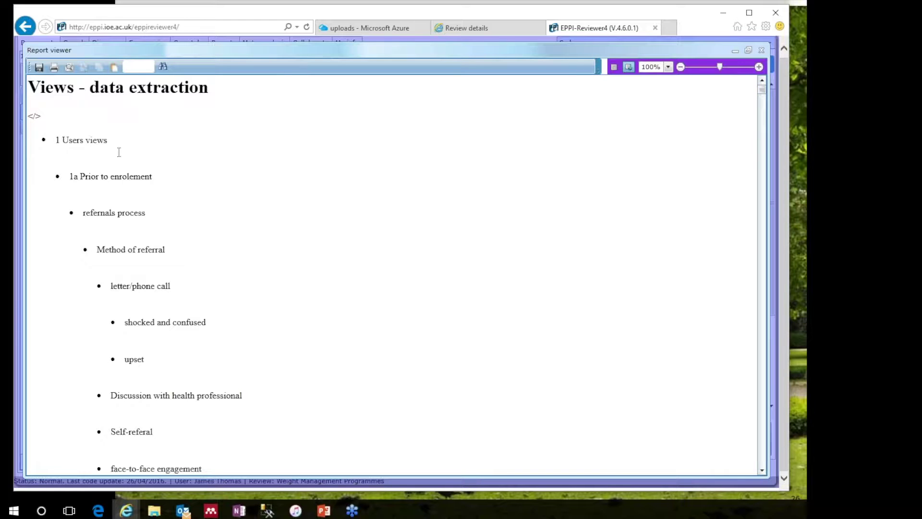
mouse_move(762, 90)
left_mouse_down()
mouse_move(760, 198)
mouse_move(757, 90)
left_mouse_up()
left_click(762, 51)
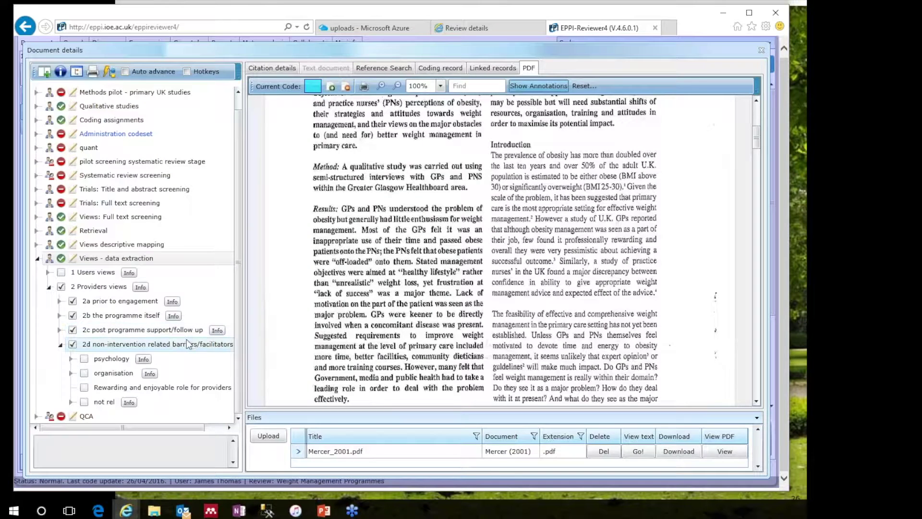
Expand "2c post programme support/follow up" and make it the current code for the PDF.
double_click(140, 333)
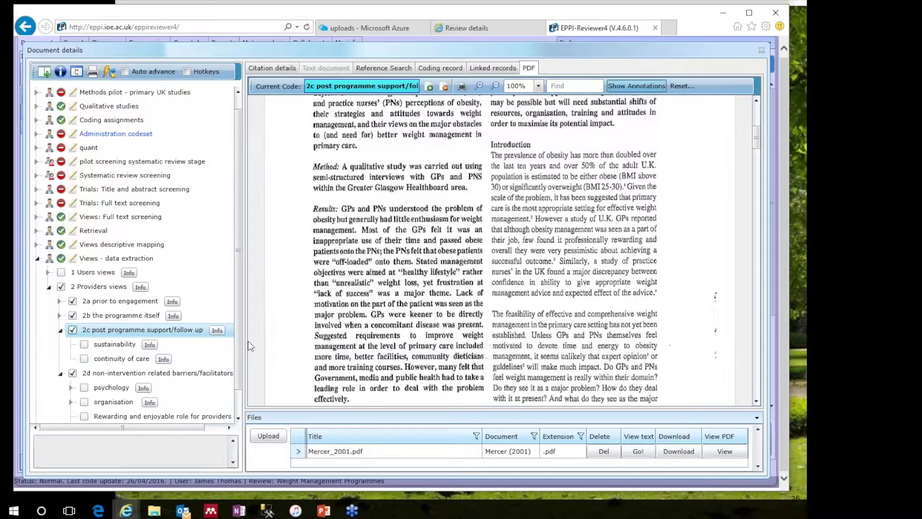
Add a child code "Resources for further implementation" under 2c post programme support/follow up, with code type Selectable (show checkbox).
right_click(127, 330)
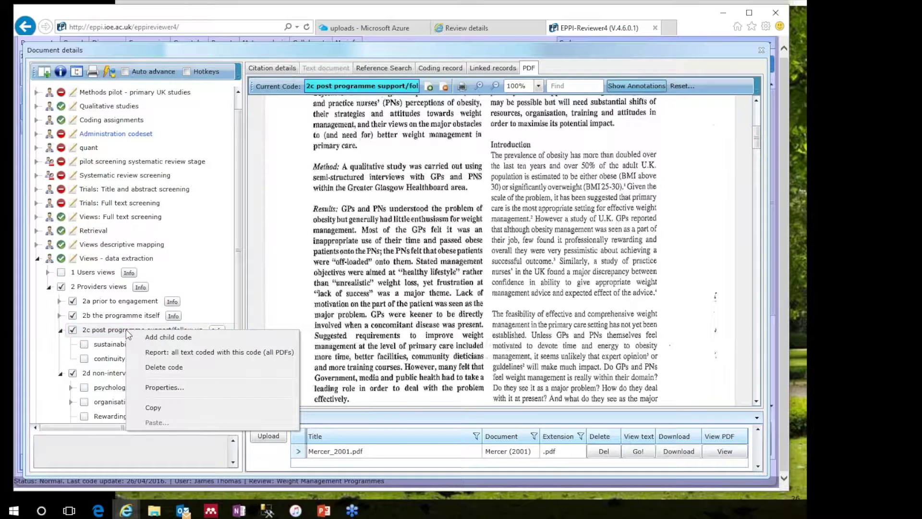
left_click(155, 337)
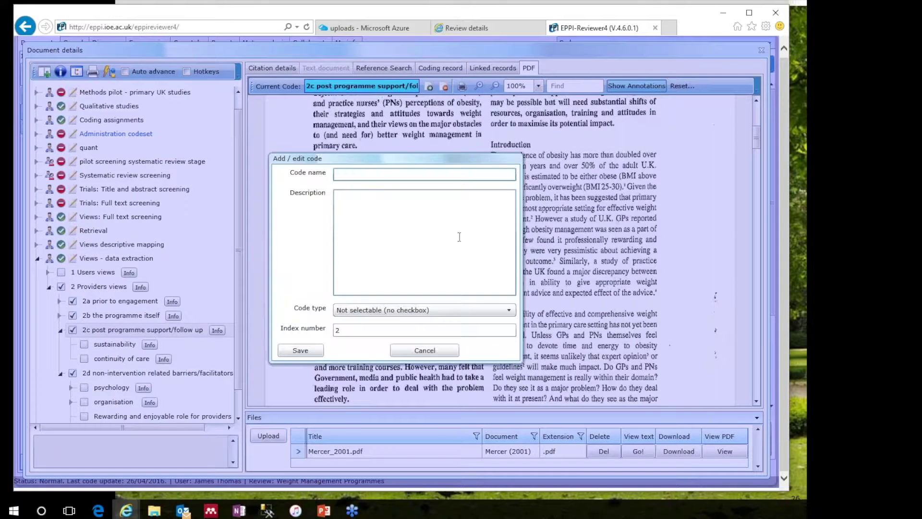
left_click(399, 175)
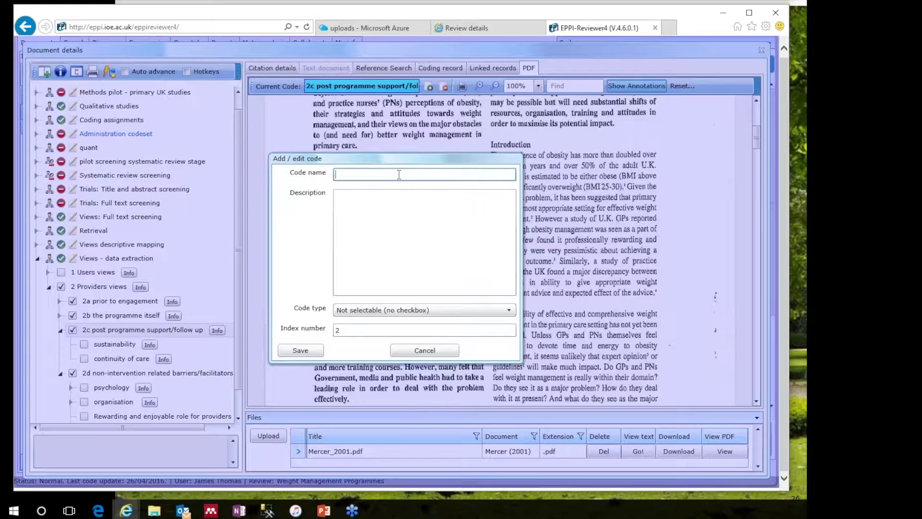
type("Resources for further implementation")
left_click(377, 313)
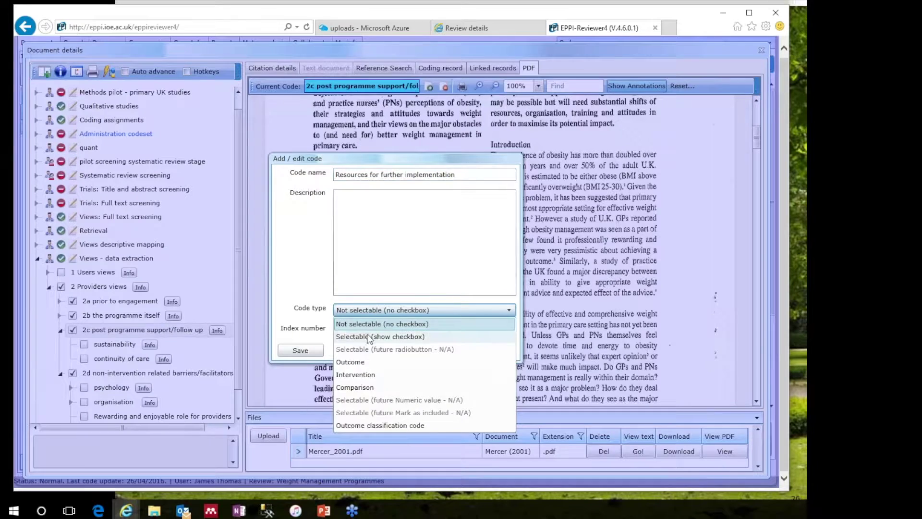
left_click(369, 338)
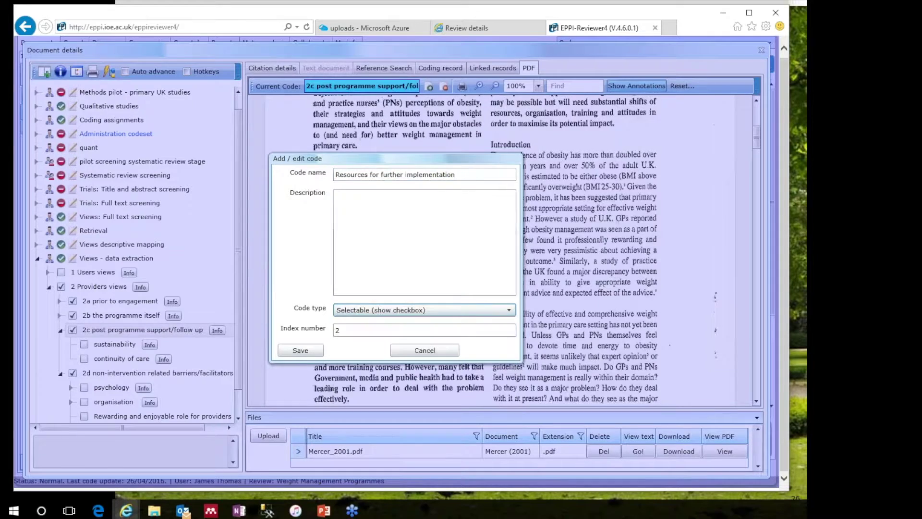
left_click(300, 351)
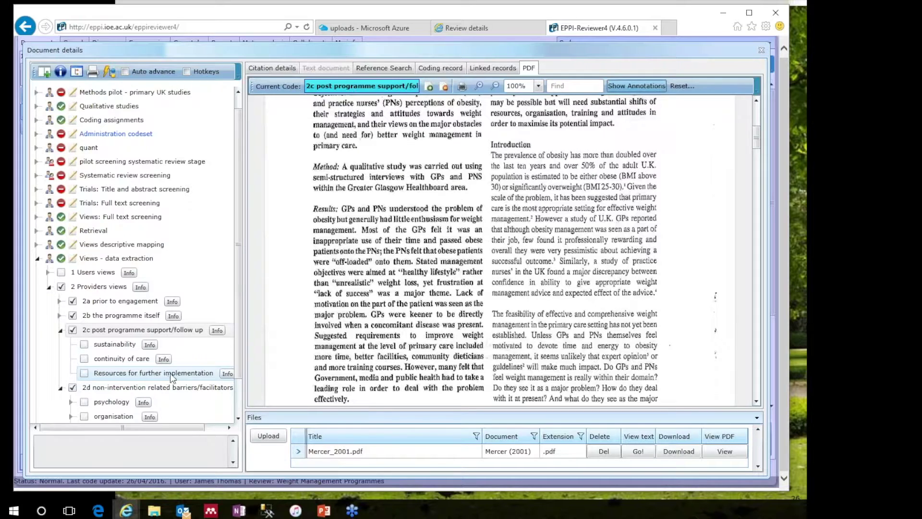
Assign "Resources for further implementation" to the document, code the abstract passage starting "Suggested requirements to improve weight management" with it, and close the document.
scroll(178, 374, "down", 1)
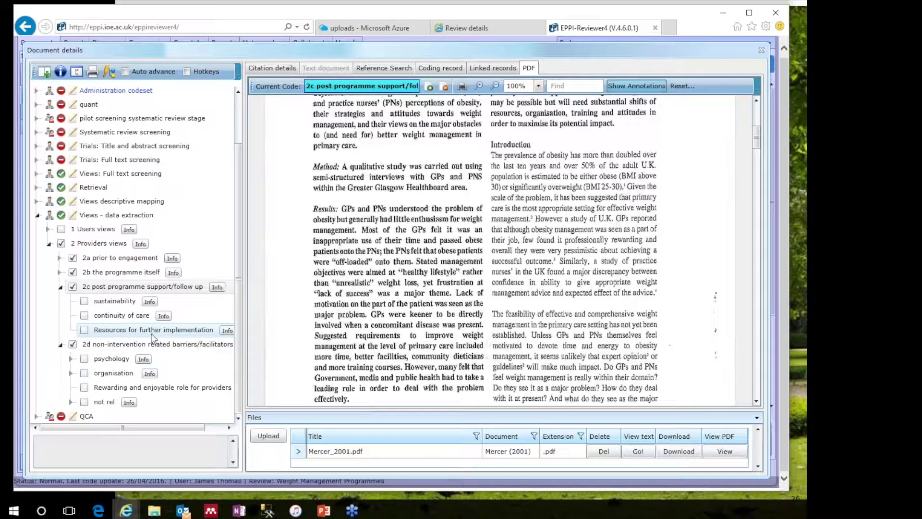
left_click(125, 331)
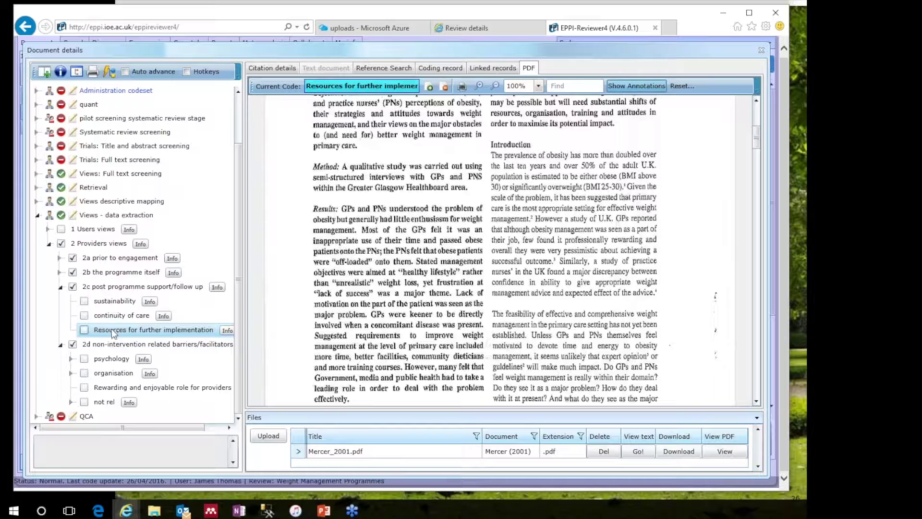
left_click(84, 329)
scroll(525, 274, "down", 3)
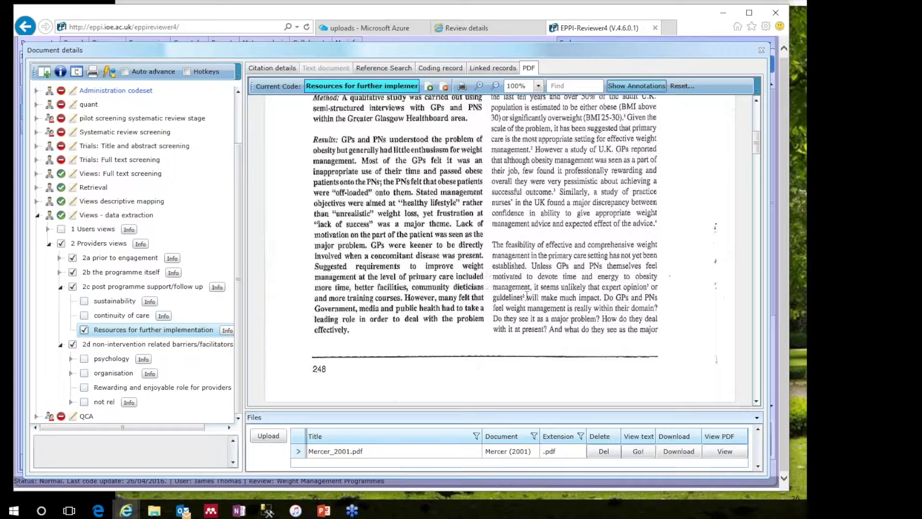
left_click_drag(315, 267, 484, 296)
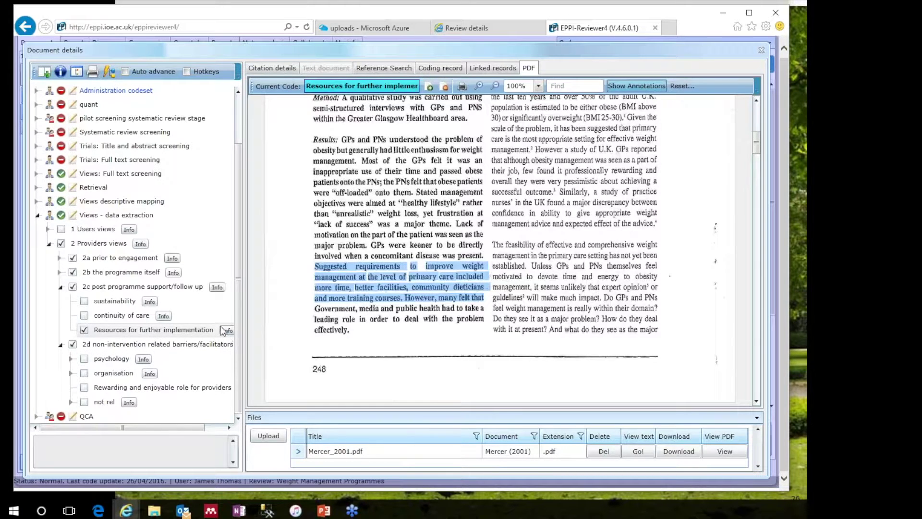
left_click(429, 88)
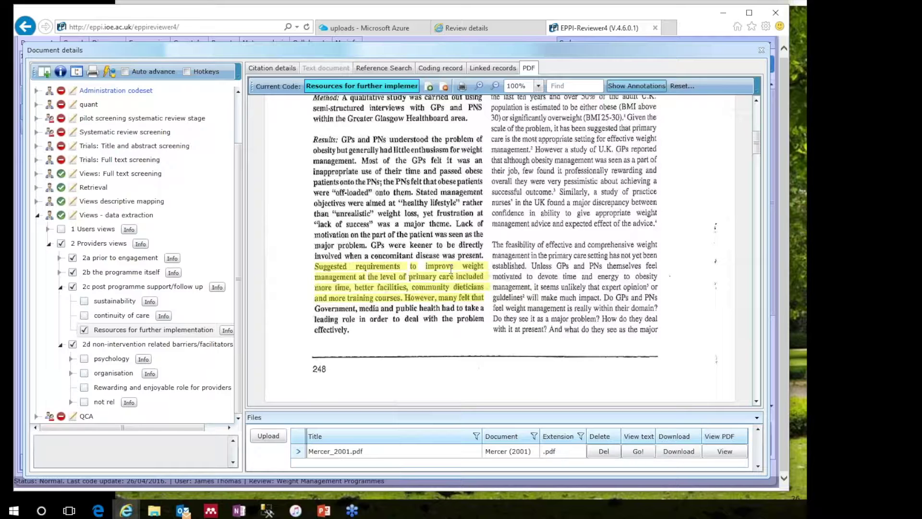
left_click(760, 50)
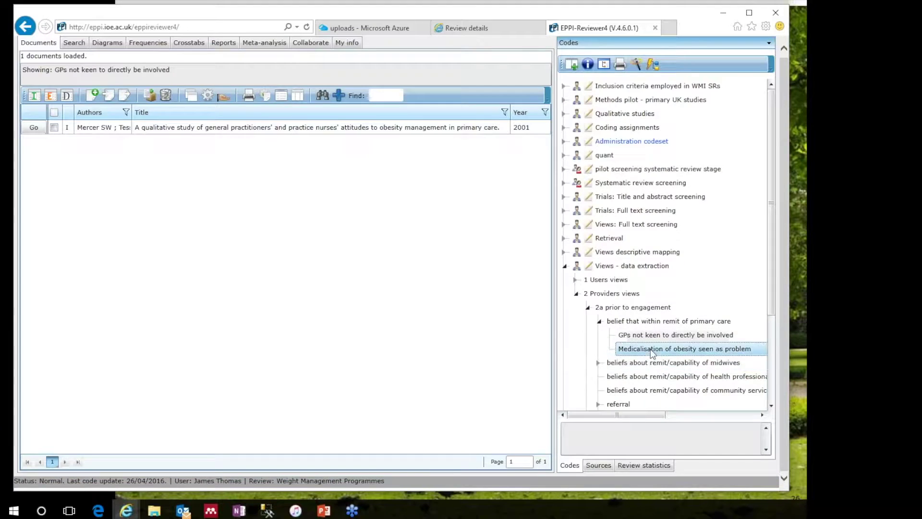
List the items coded "Medicalisation of obesity seen as problem", and those coded "barriers to advice-giving by midwives" under the midwives' beliefs code.
right_click(632, 353)
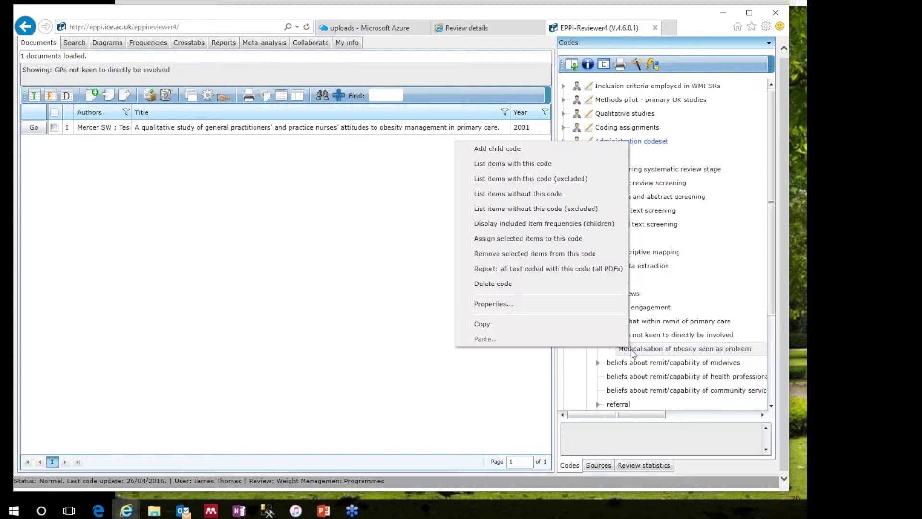
left_click(537, 163)
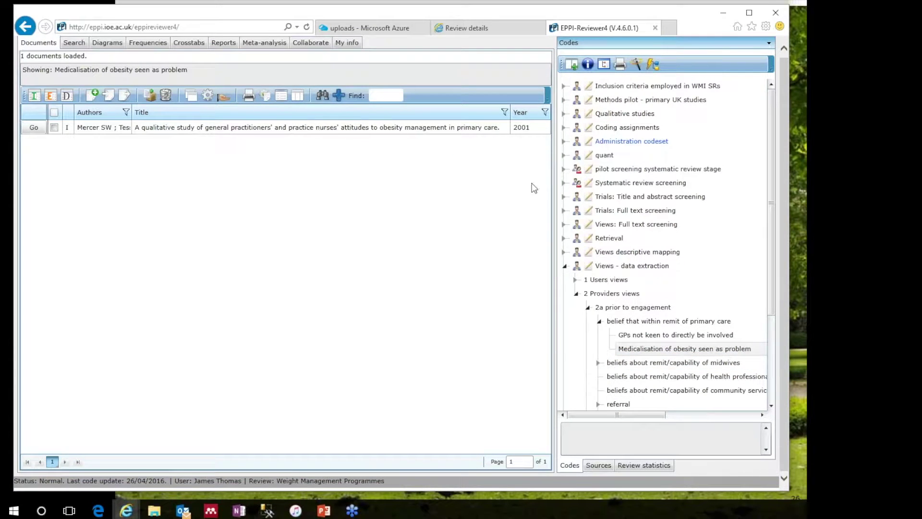
double_click(644, 366)
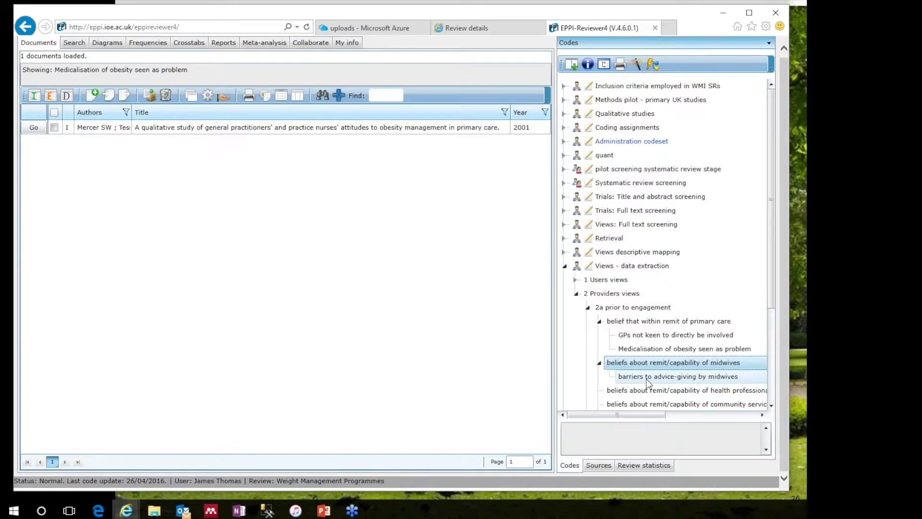
right_click(646, 377)
left_click(576, 193)
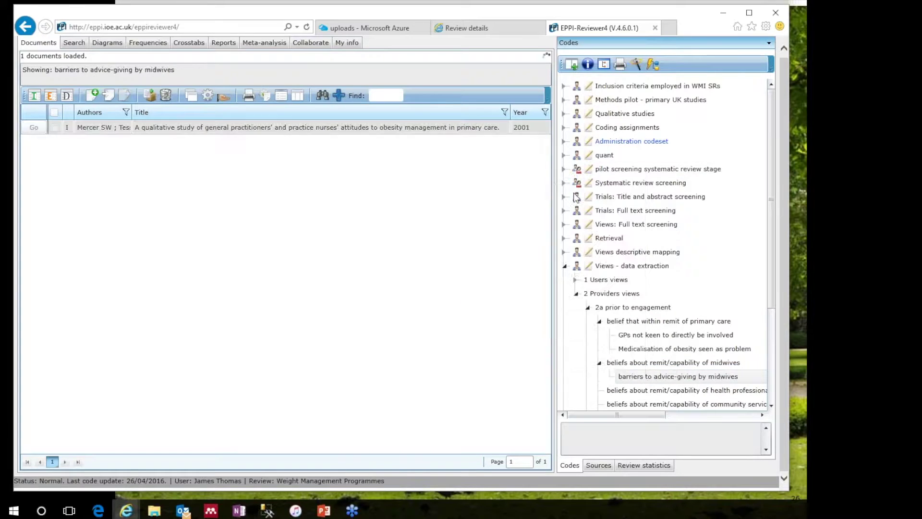
Open the listed study's PDF and code its page 468 paragraph starting "Midwives are well-placed to offer guidance" with "Resources for further implementation".
left_click(32, 129)
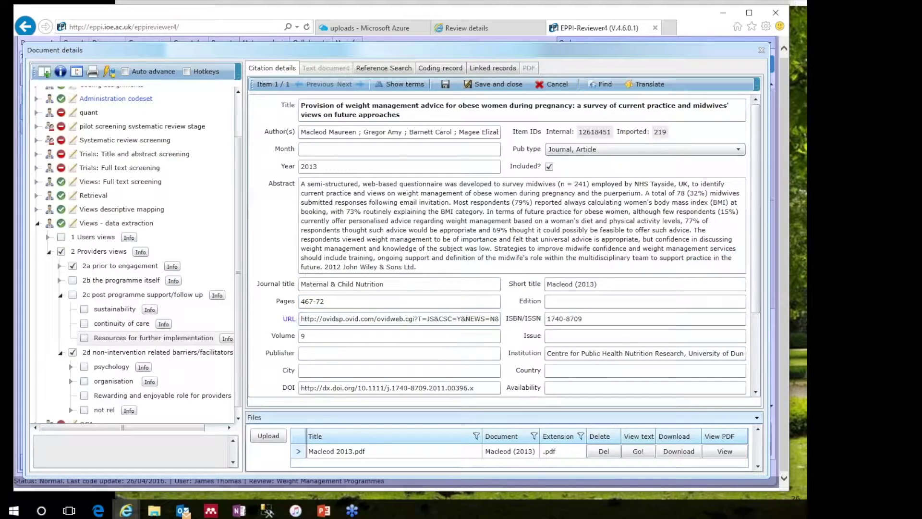
left_click(733, 452)
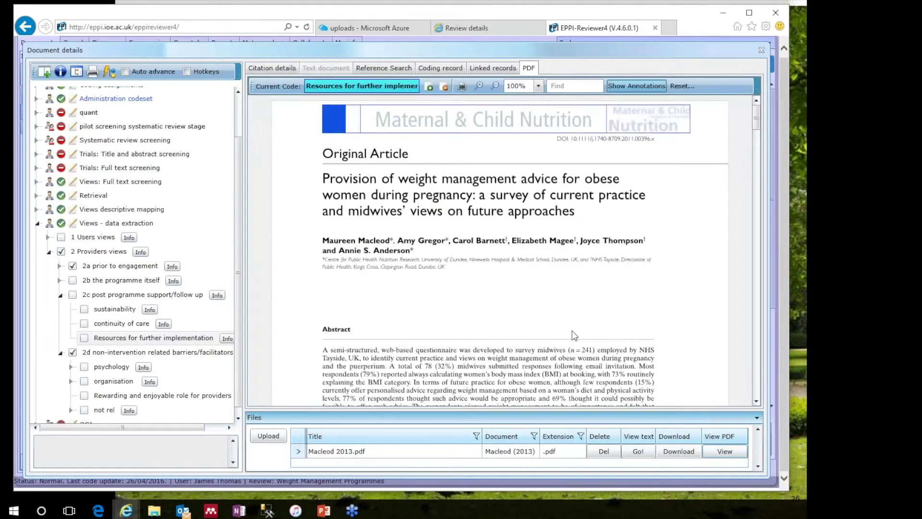
scroll(573, 335, "down", 10)
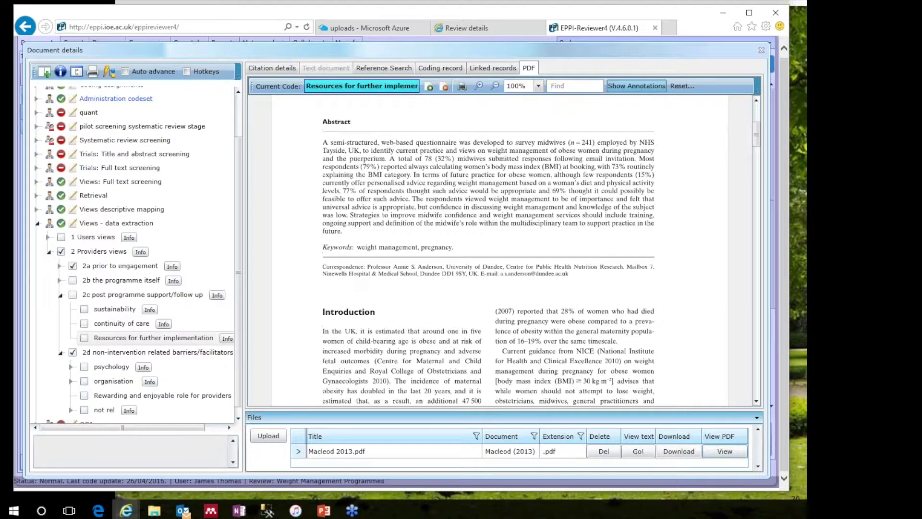
scroll(543, 260, "down", 3)
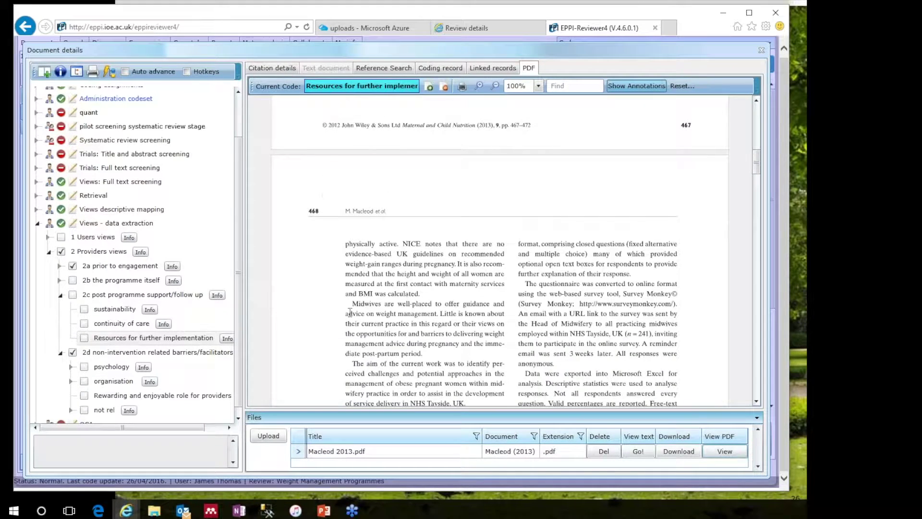
left_click_drag(349, 303, 422, 353)
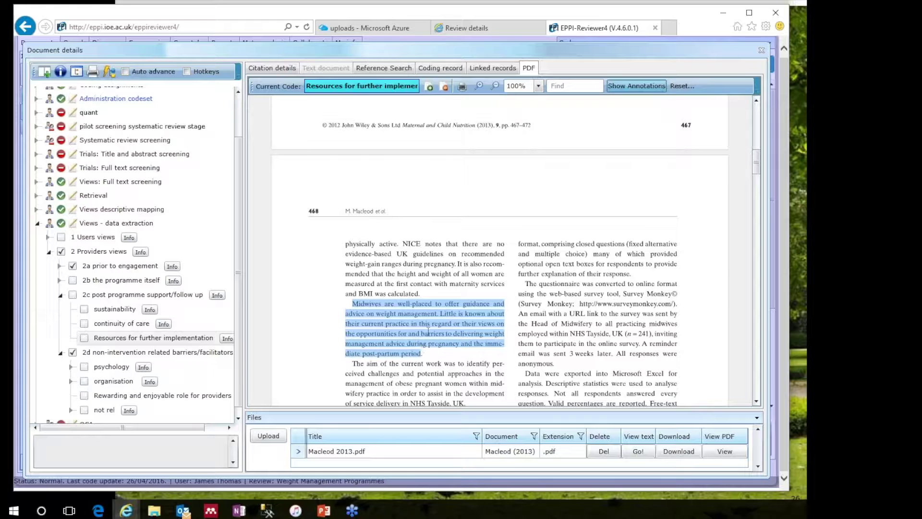
left_click(100, 338)
left_click(84, 337)
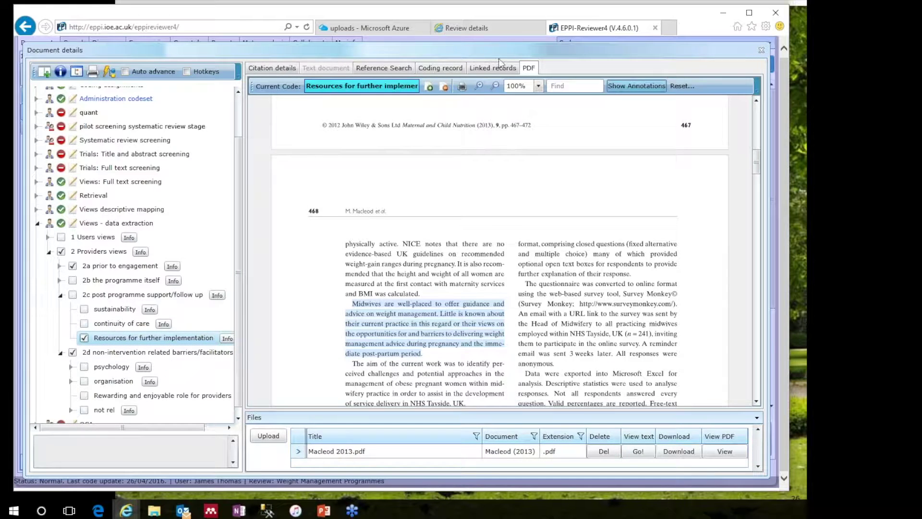
left_click(429, 87)
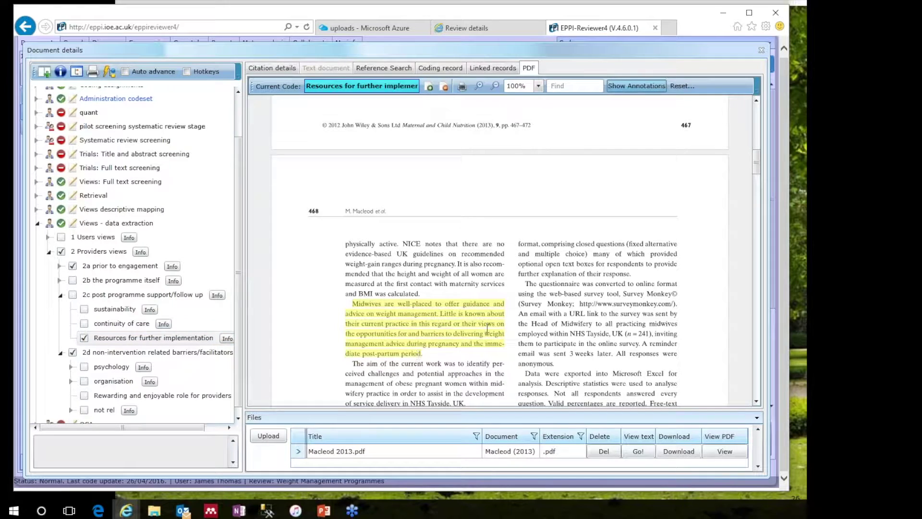
left_click(762, 51)
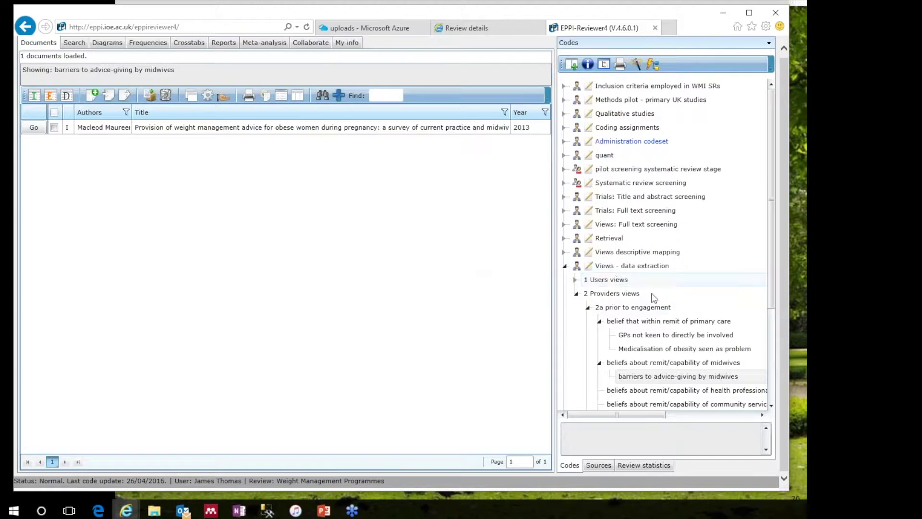
Expand 2c post programme support/follow up and generate the report of all PDF text coded with "Resources for further implementation".
scroll(668, 310, "down", 2)
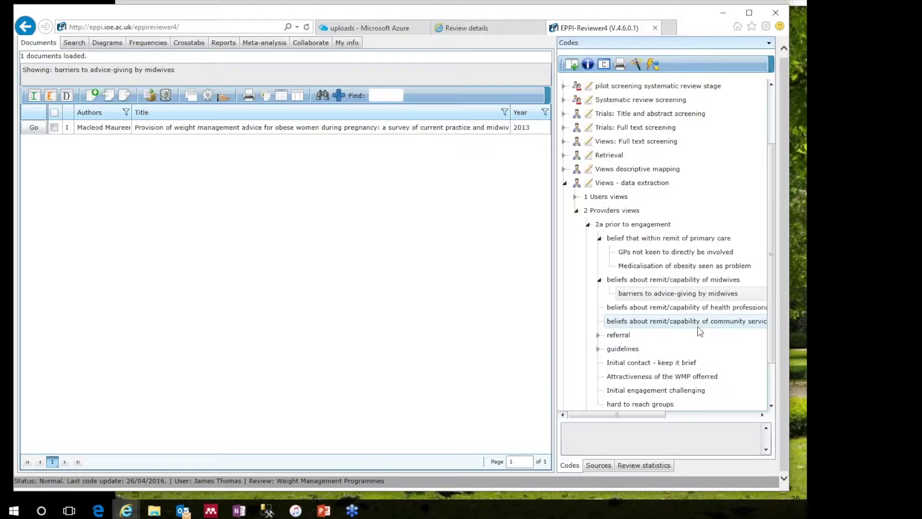
left_click(642, 226)
double_click(642, 225)
left_click(636, 352)
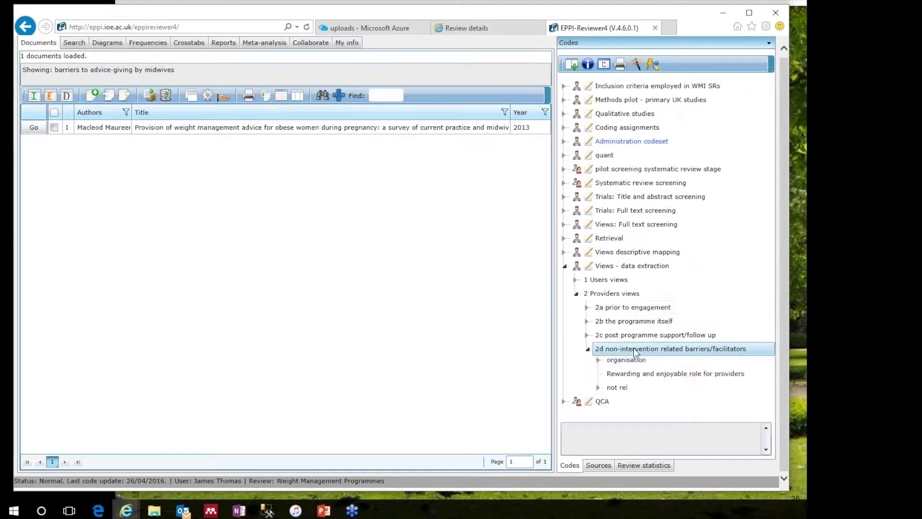
double_click(633, 339)
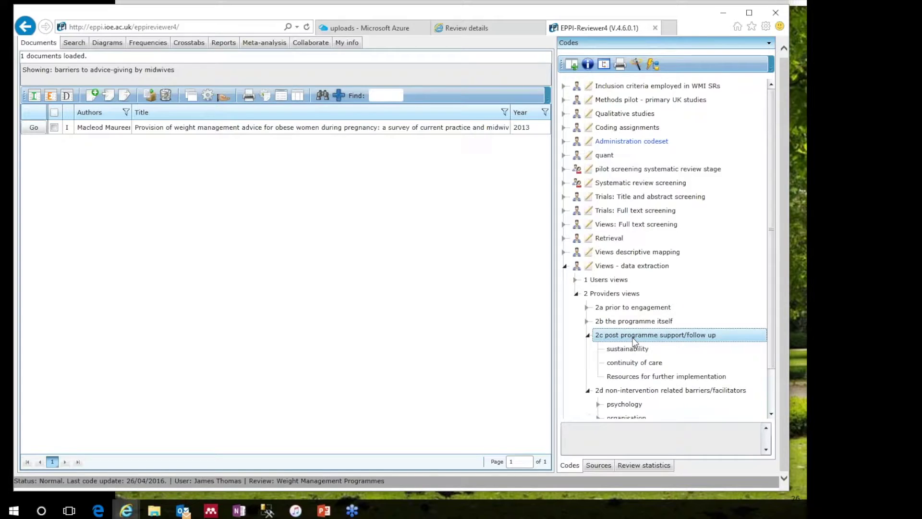
scroll(654, 360, "down", 1)
left_click(626, 336)
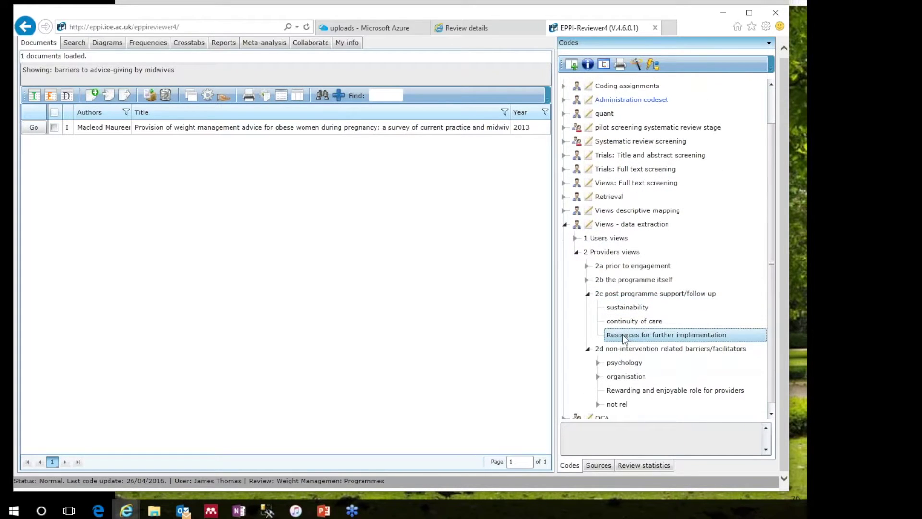
right_click(625, 336)
left_click(585, 255)
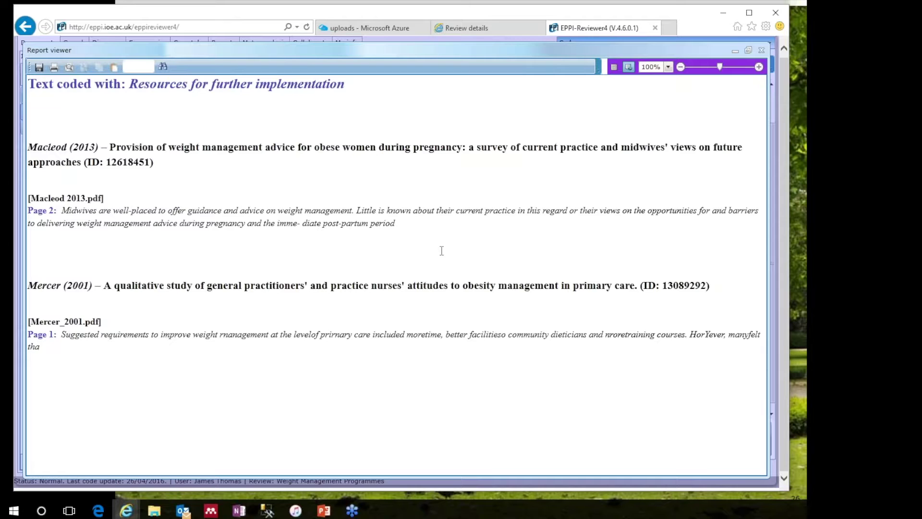
Check the coded passages from both studies in the report and close the report viewer.
left_click_drag(401, 224, 31, 211)
left_click(119, 213)
triple_click(252, 340)
left_click(253, 341)
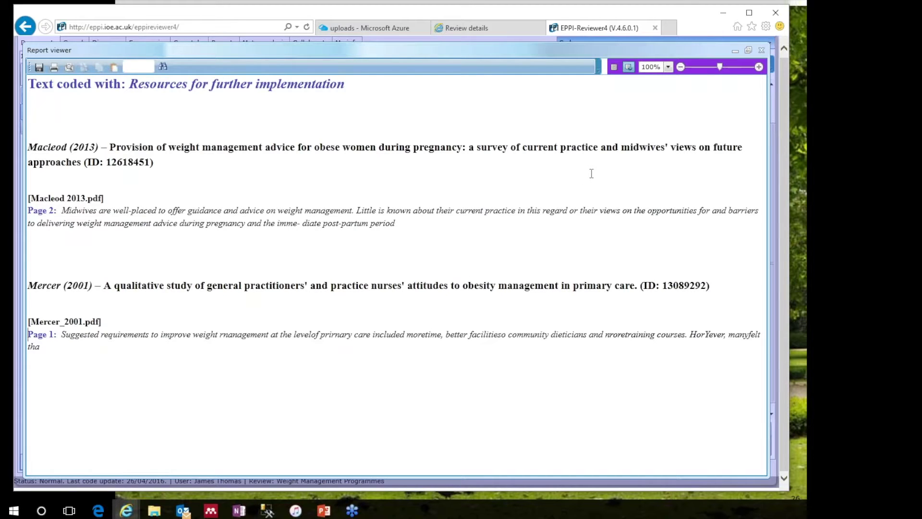
left_click(762, 50)
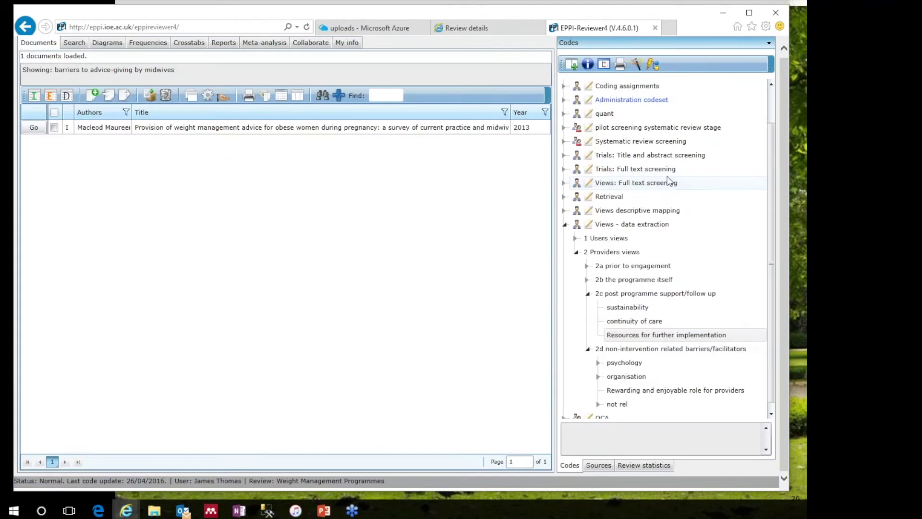